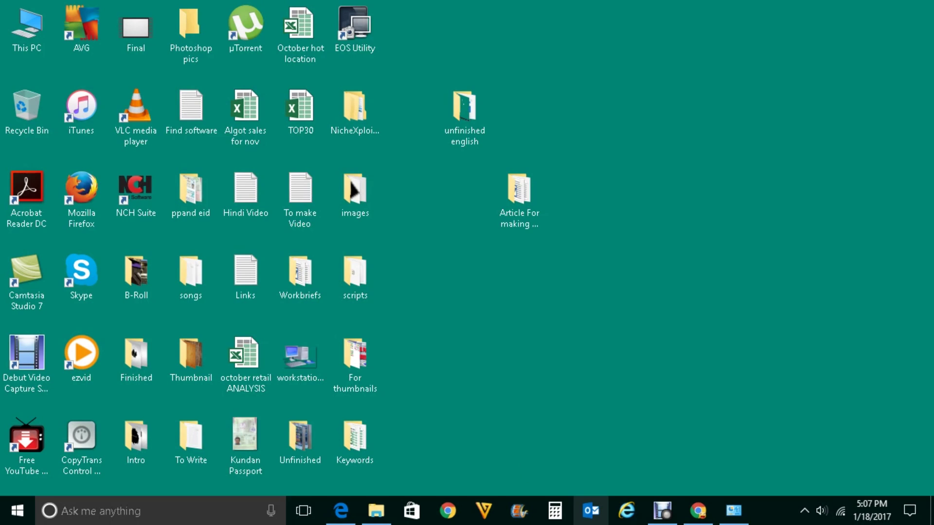
Launch Chrome, open its Settings and scroll to the Search section, which shows Bing
click(698, 510)
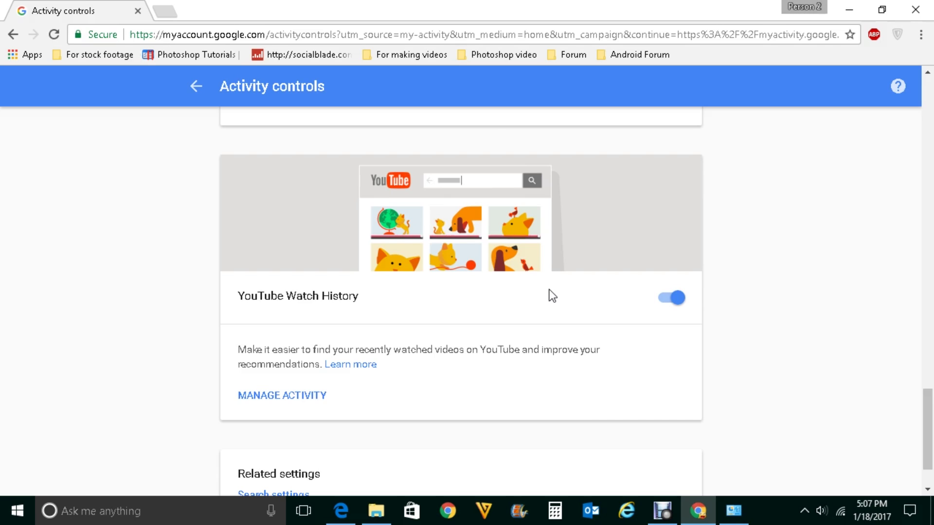
click(921, 35)
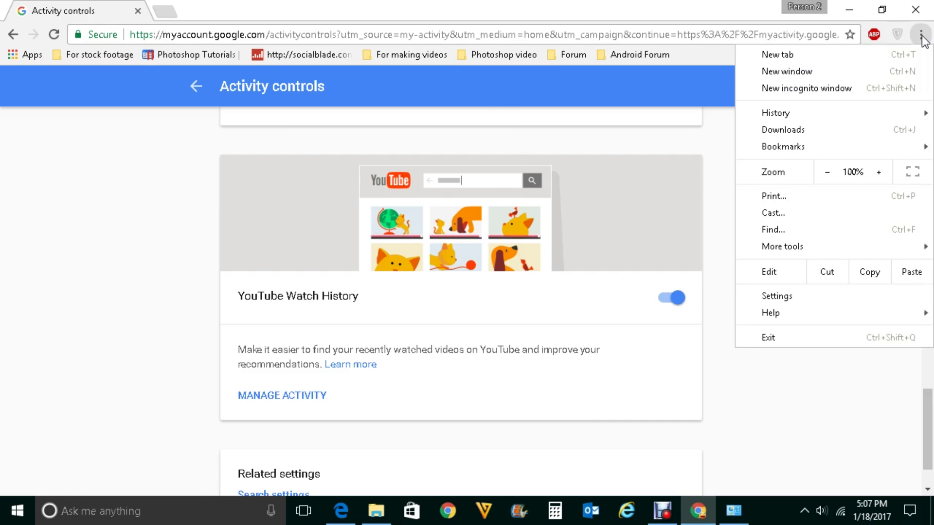
click(777, 302)
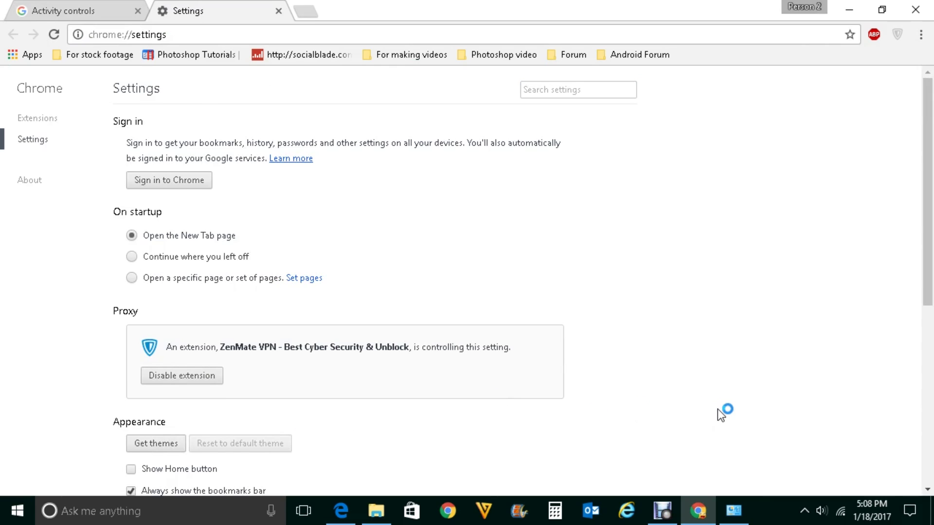
scroll(717, 409, down, 1)
scroll(717, 409, down, 2)
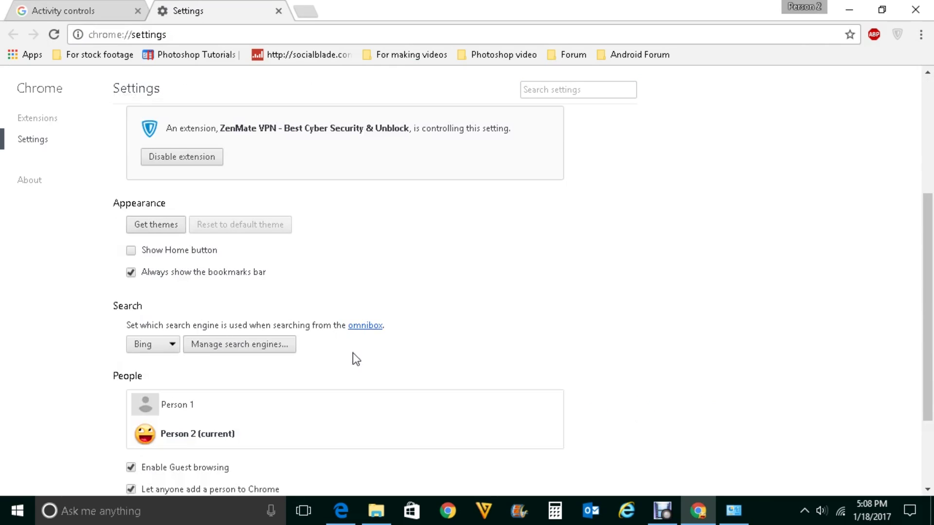
Make Google the default in Chrome's Manage search engines list, replacing Bing
click(236, 347)
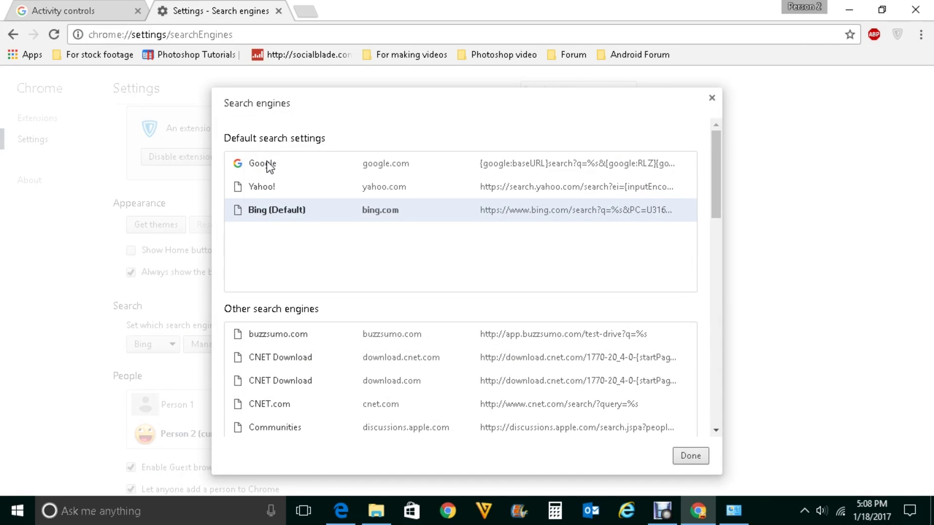
mouse_move(267, 161)
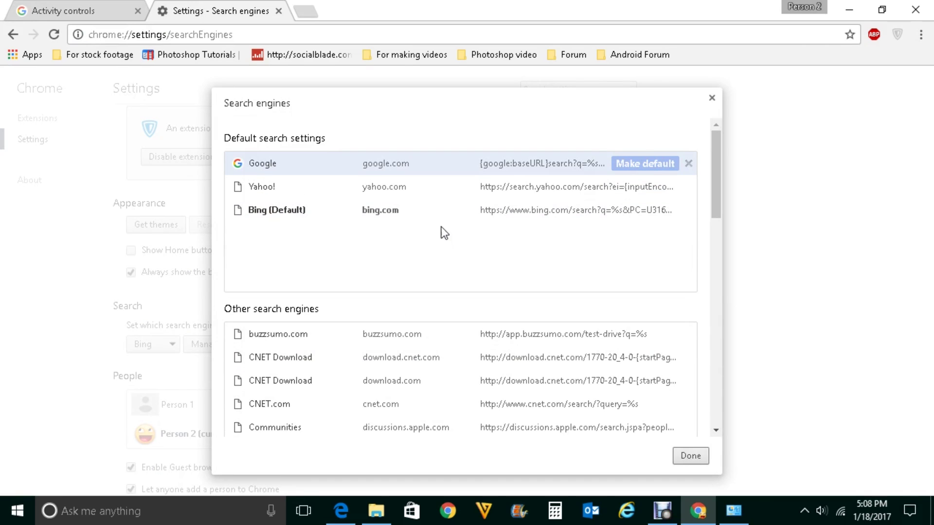
click(641, 164)
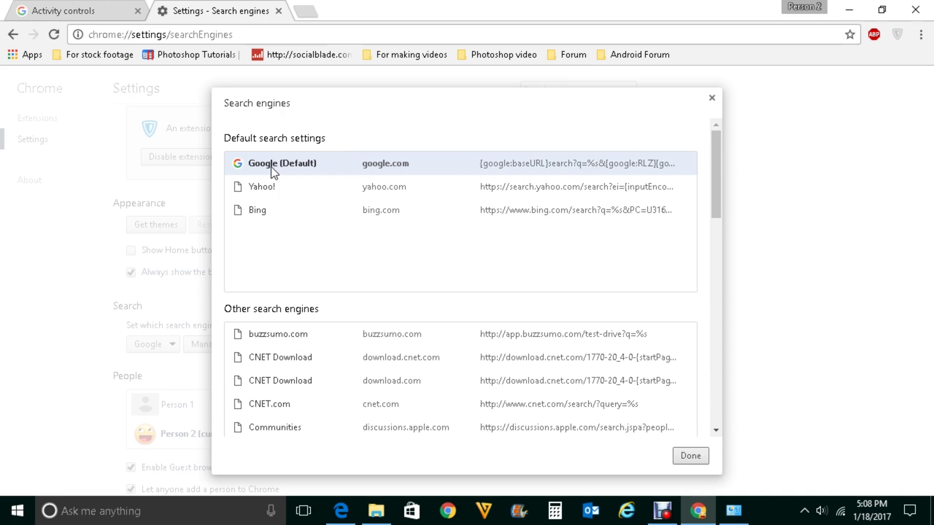
click(691, 457)
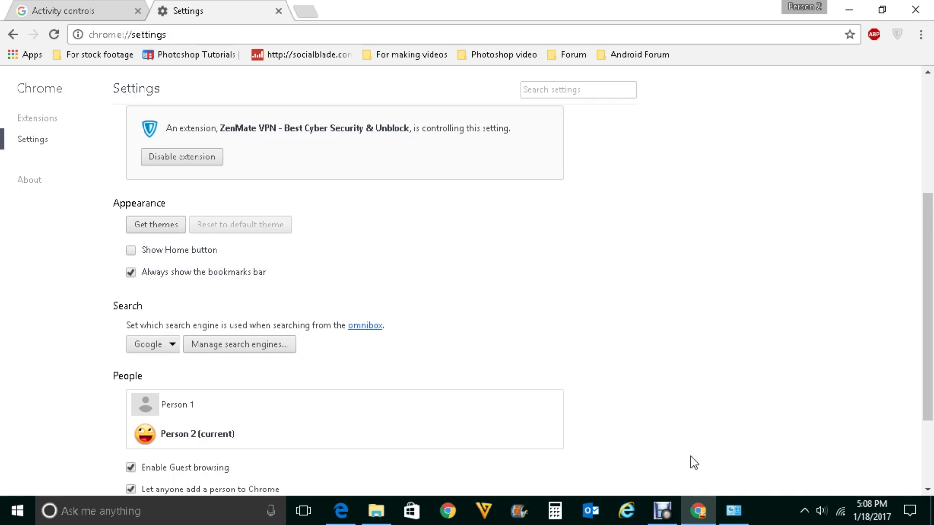
Close Chrome, launch Internet Explorer and open its Manage Add-ons window
click(900, 9)
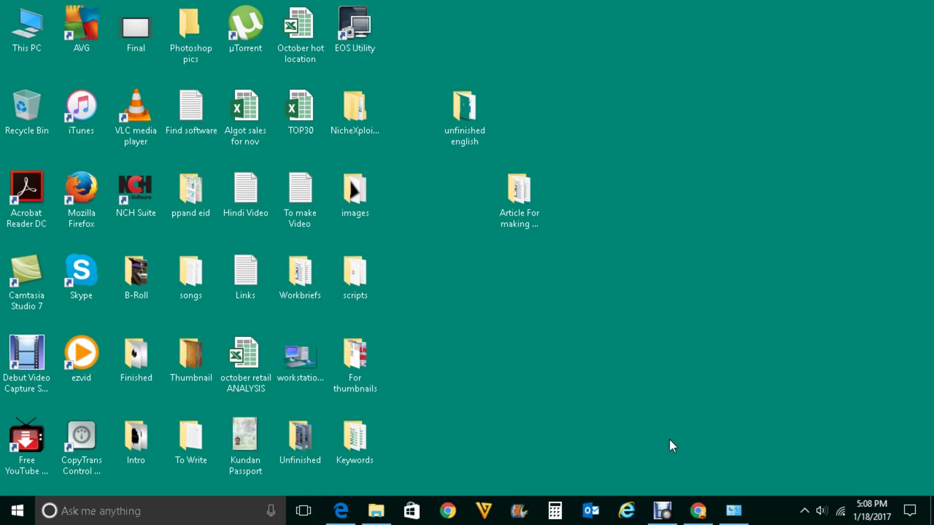
click(627, 510)
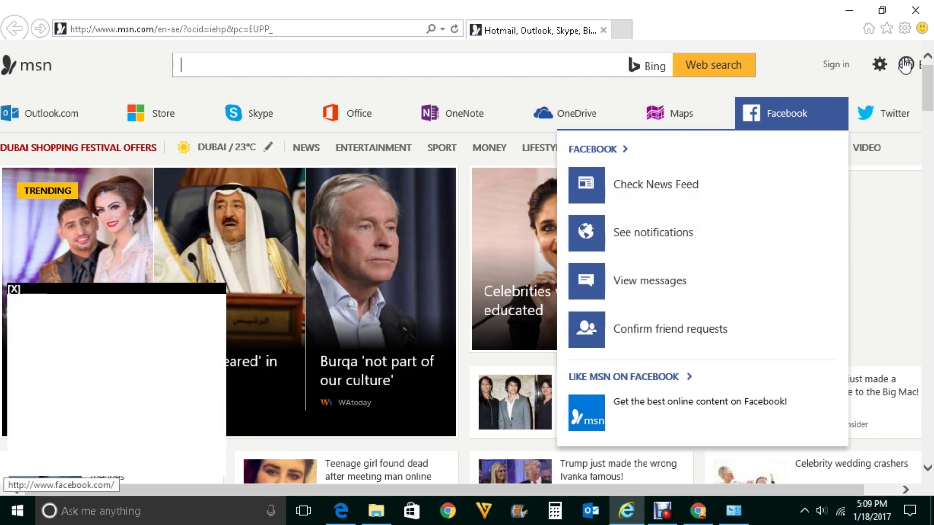
click(903, 29)
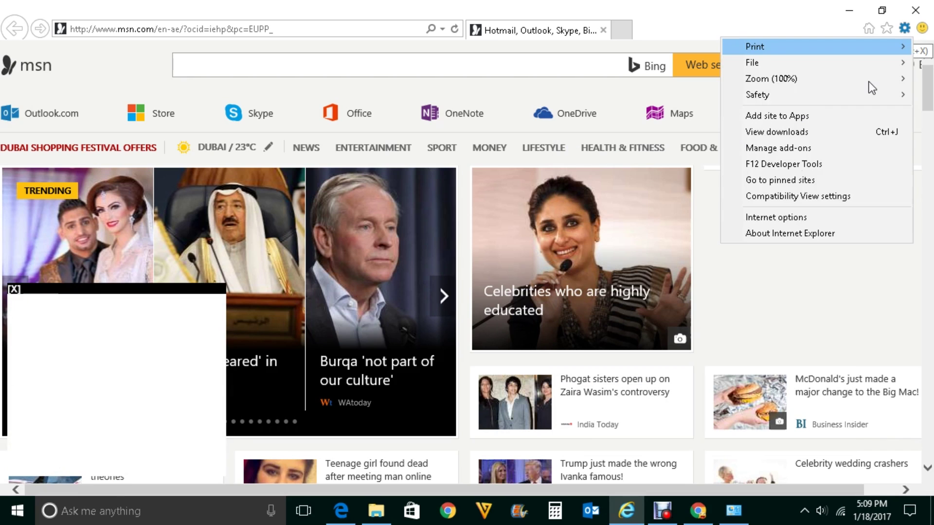
key(Escape)
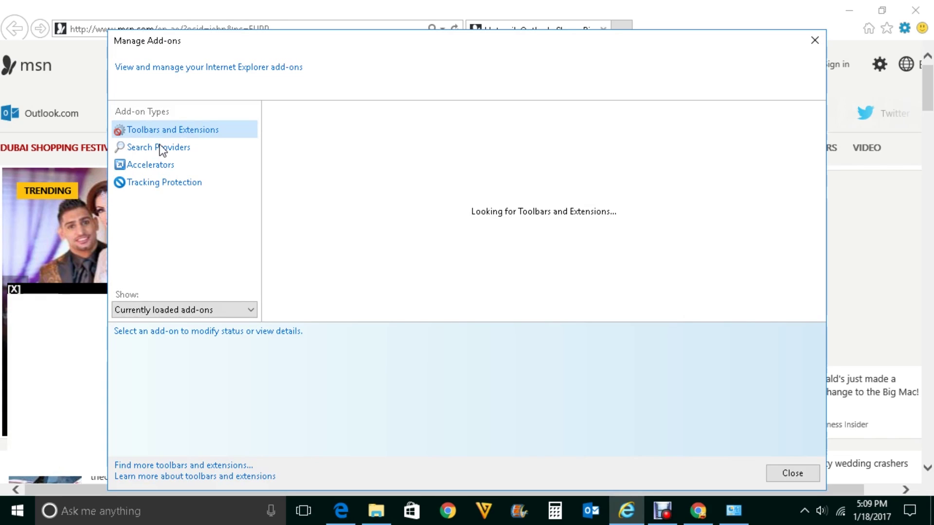
View Search Providers, where only Bing is listed, and open the Find more search providers gallery
click(162, 148)
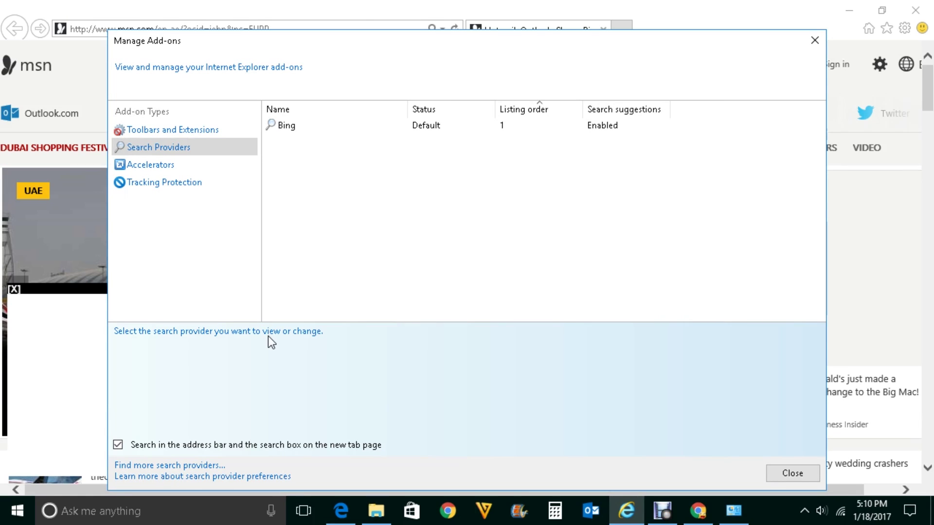
click(155, 467)
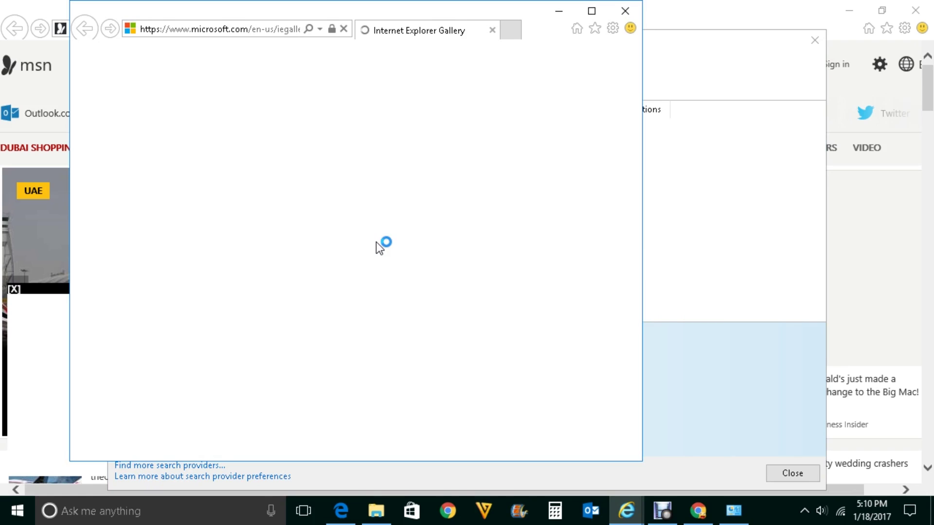
Add Google Search from the Internet Explorer Gallery, confirm it, and close the gallery window
scroll(387, 277, down, 8)
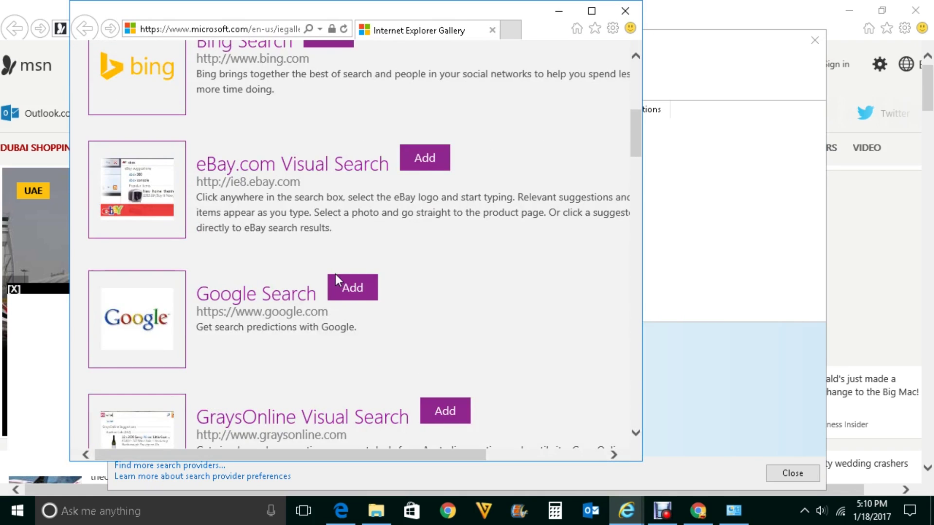
click(347, 291)
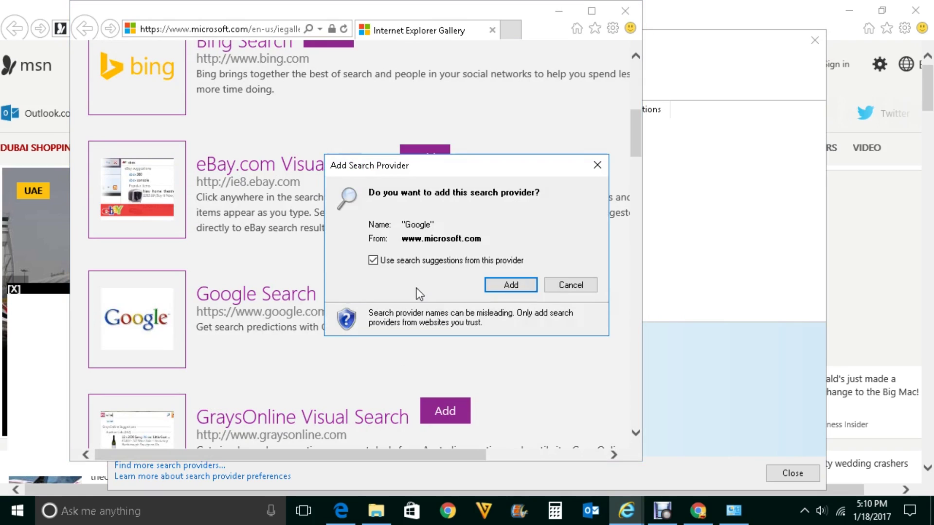
click(506, 285)
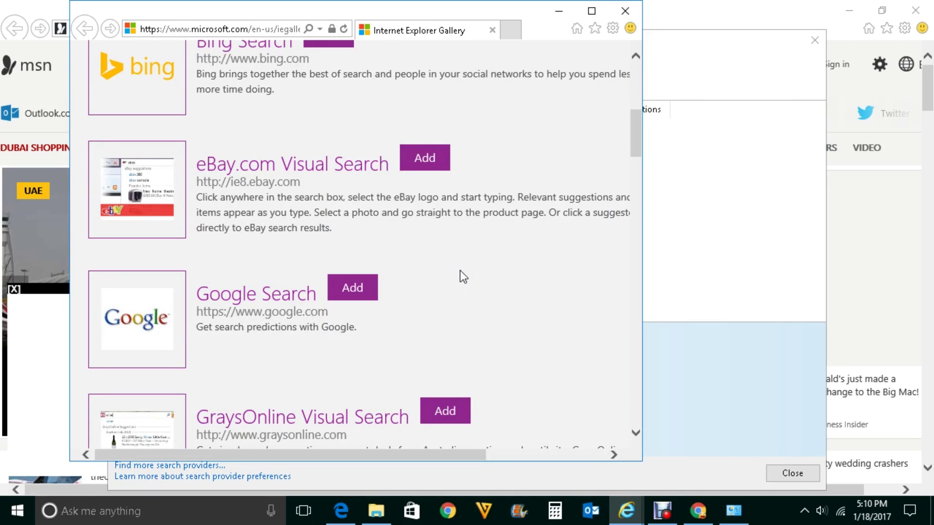
click(625, 11)
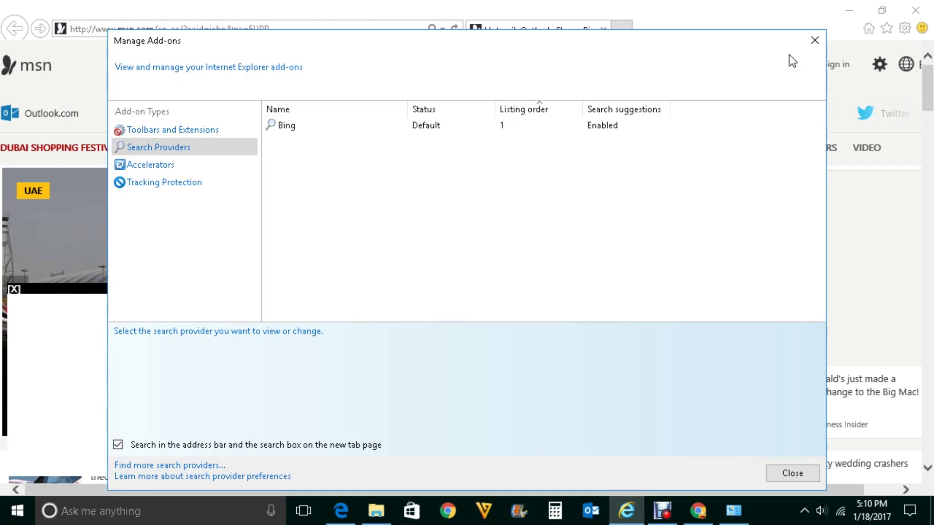
Reopen Manage Add-ons, set Google as the default search provider, and close the window
click(815, 43)
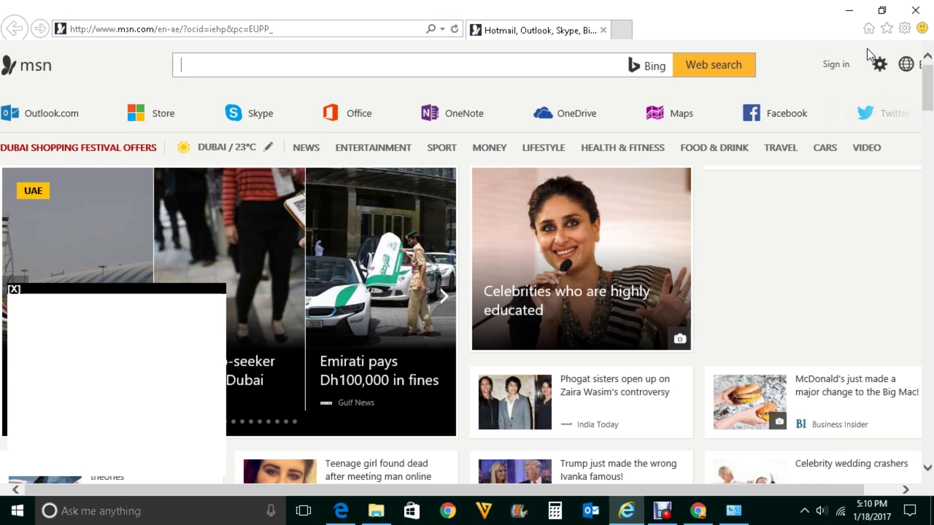
click(905, 28)
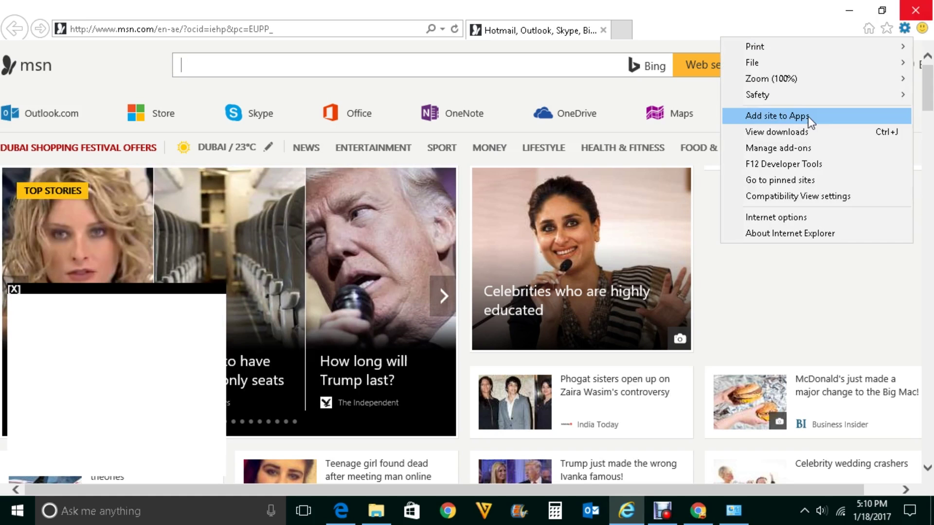
click(764, 151)
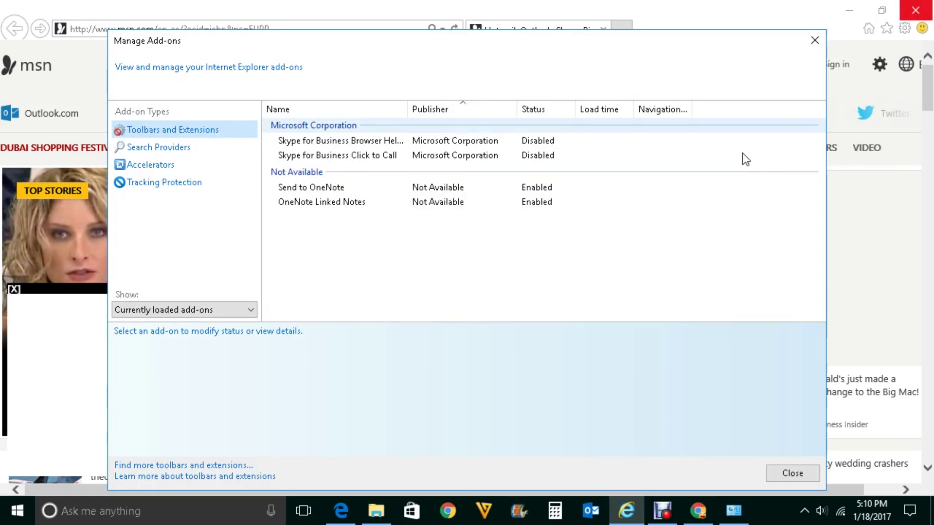
click(141, 151)
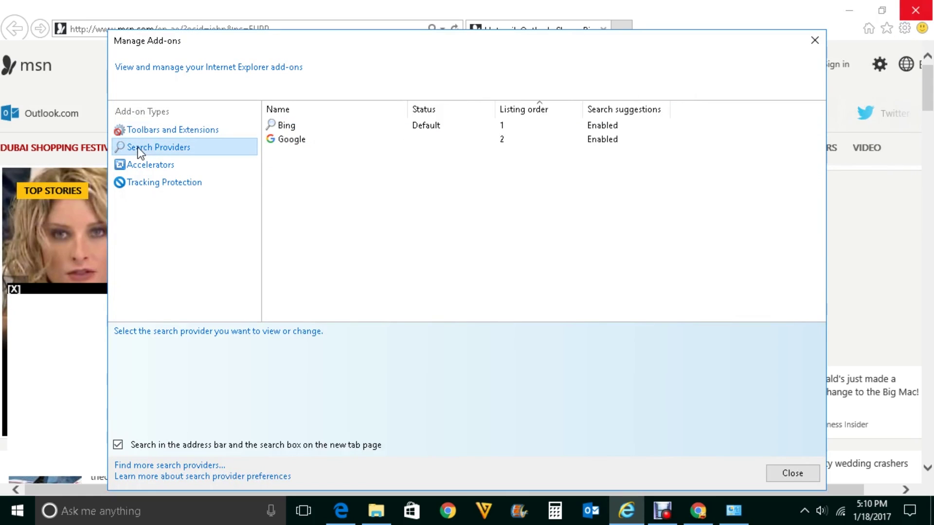
right_click(290, 140)
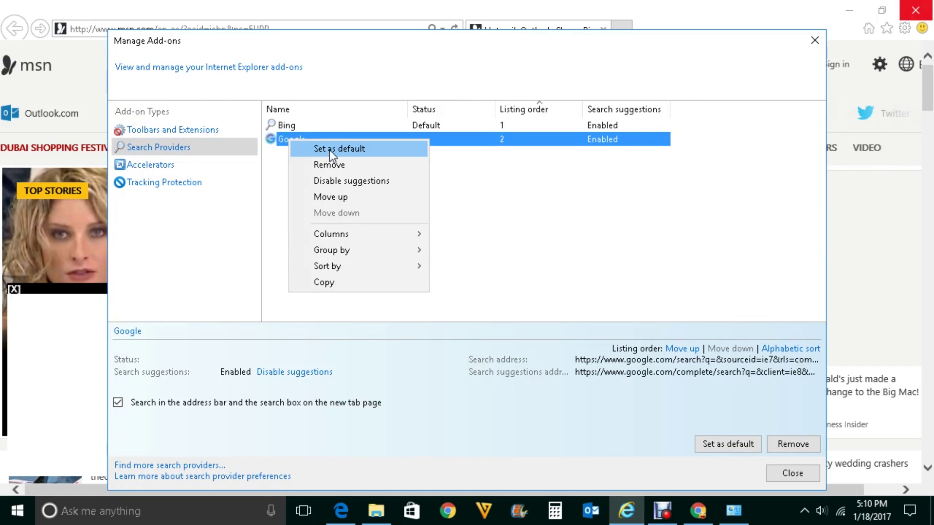
click(330, 151)
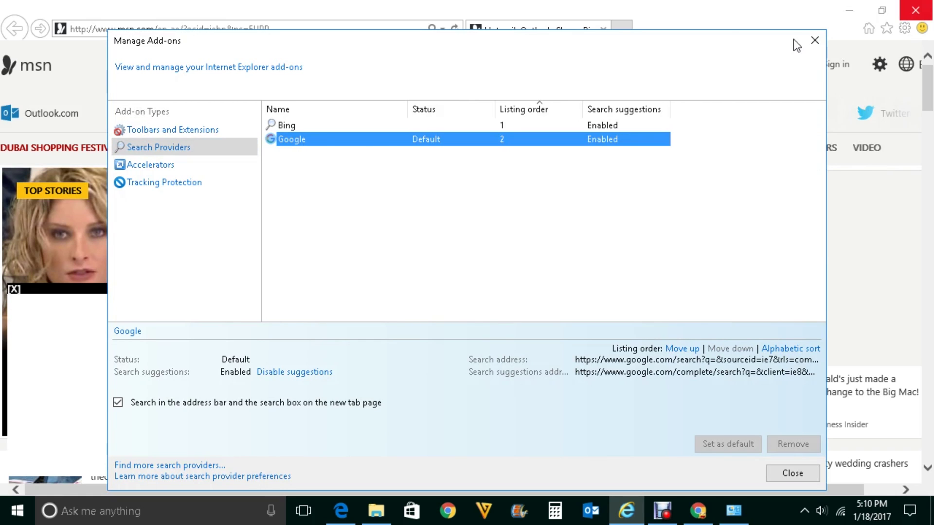
click(815, 41)
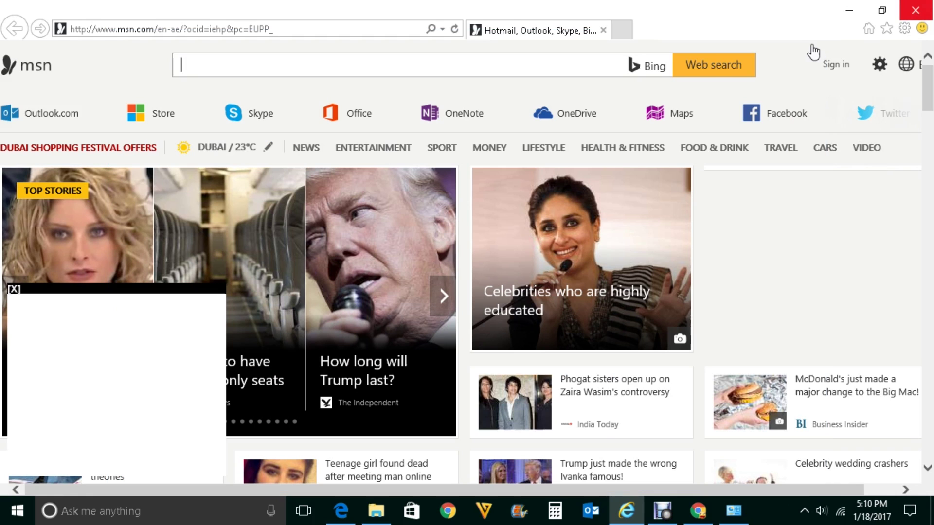
Close Internet Explorer, launch Microsoft Edge and open its Settings panel
click(916, 11)
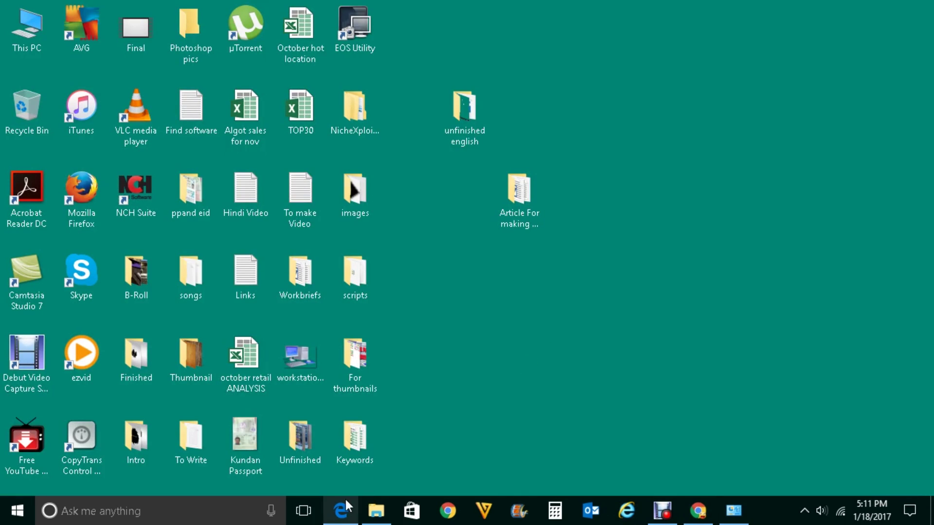
click(345, 517)
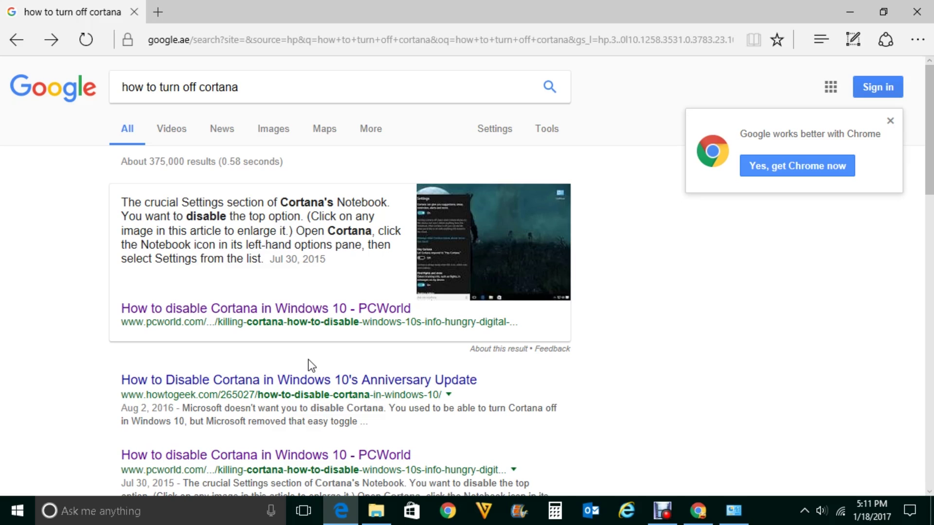
click(919, 42)
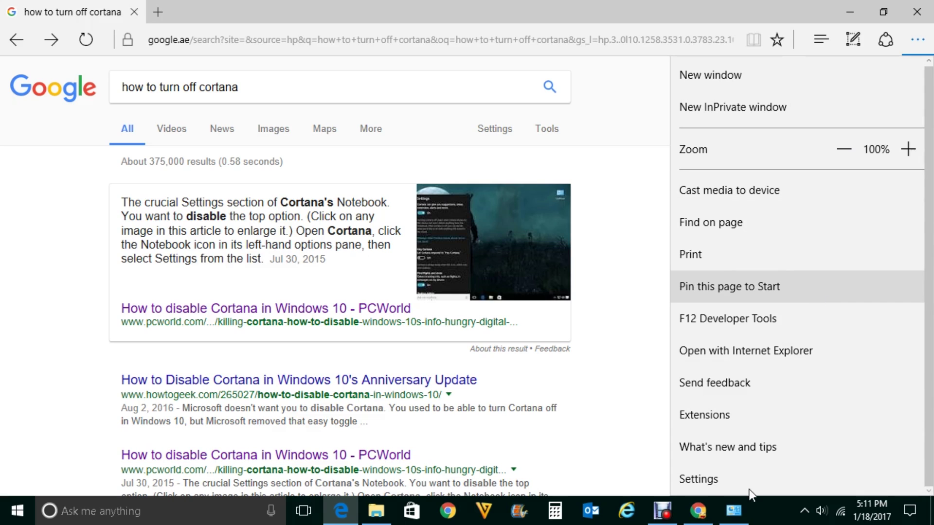
click(698, 480)
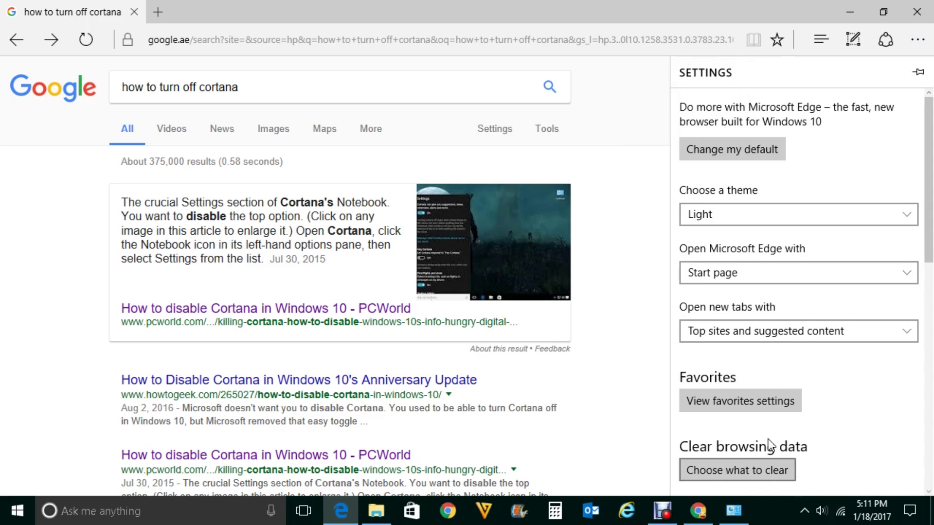
scroll(833, 440, down, 3)
scroll(832, 436, down, 8)
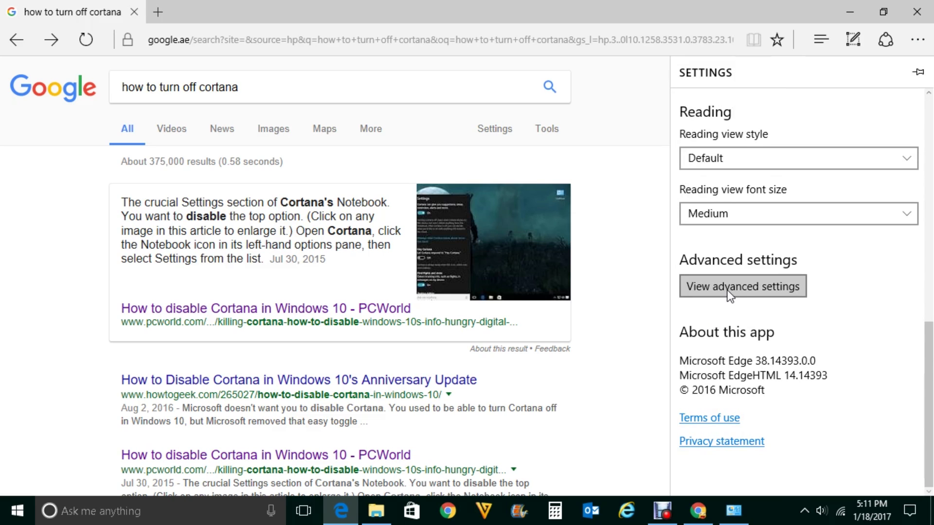
Open Edge's advanced settings and scroll to the address-bar search engine, currently Bing
click(730, 288)
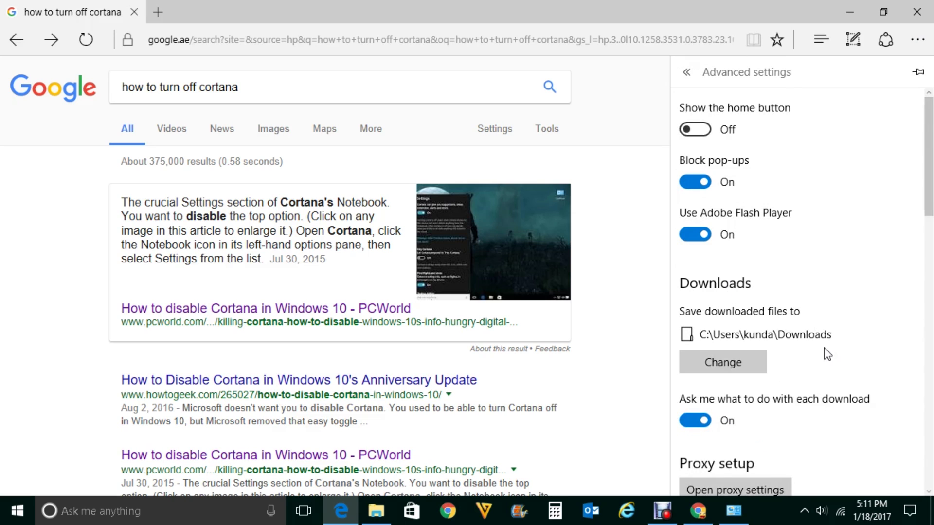
scroll(824, 349, down, 2)
scroll(824, 348, down, 10)
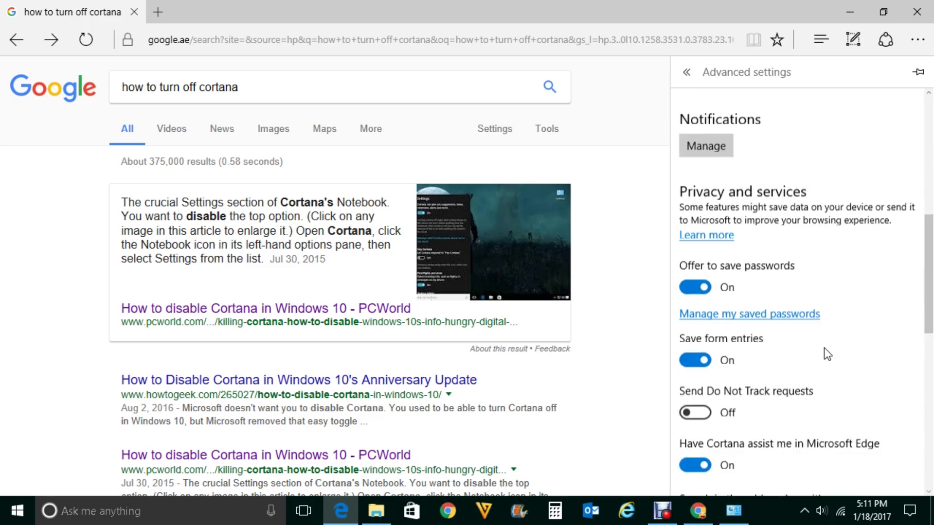
scroll(824, 348, down, 3)
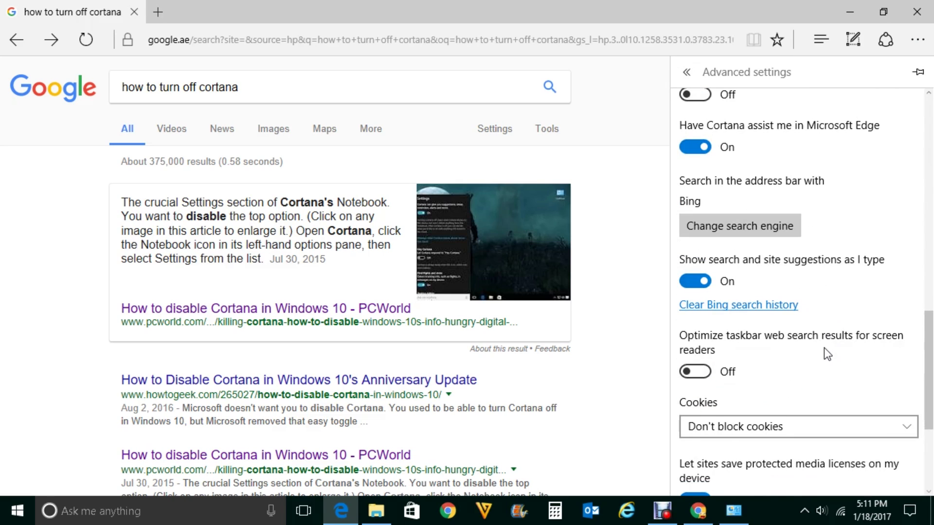
click(733, 229)
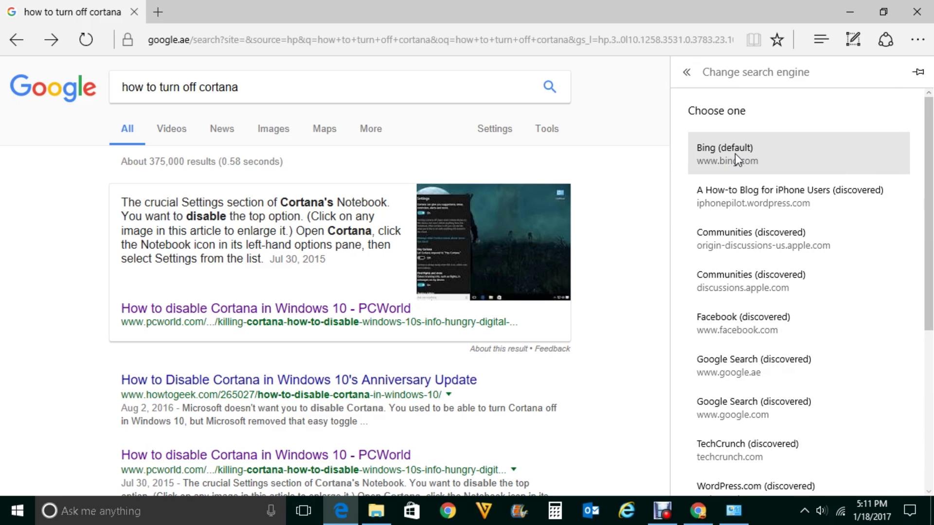
click(751, 360)
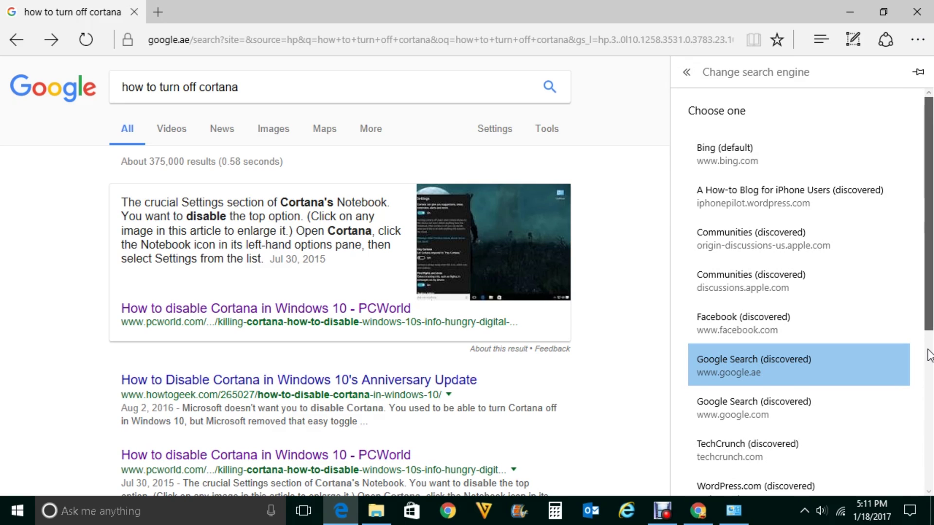
scroll(929, 365, down, 2)
scroll(929, 375, down, 2)
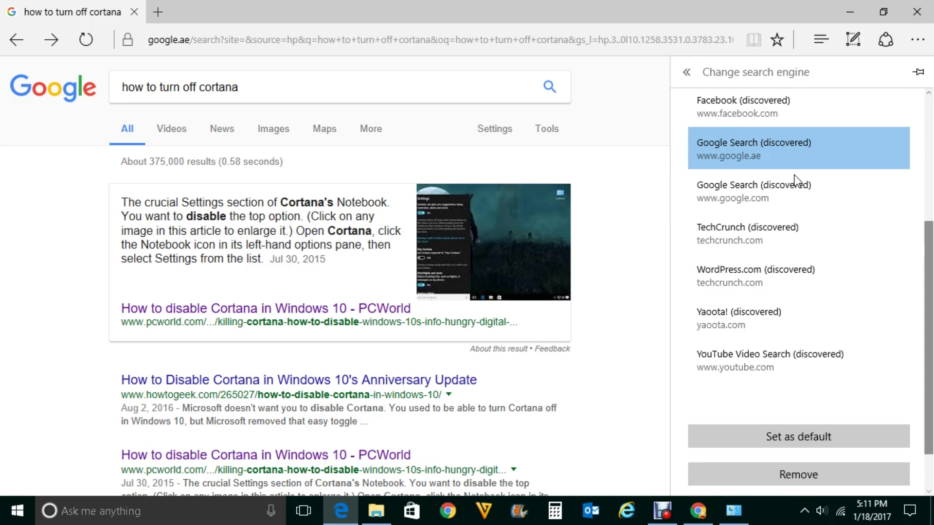
click(800, 437)
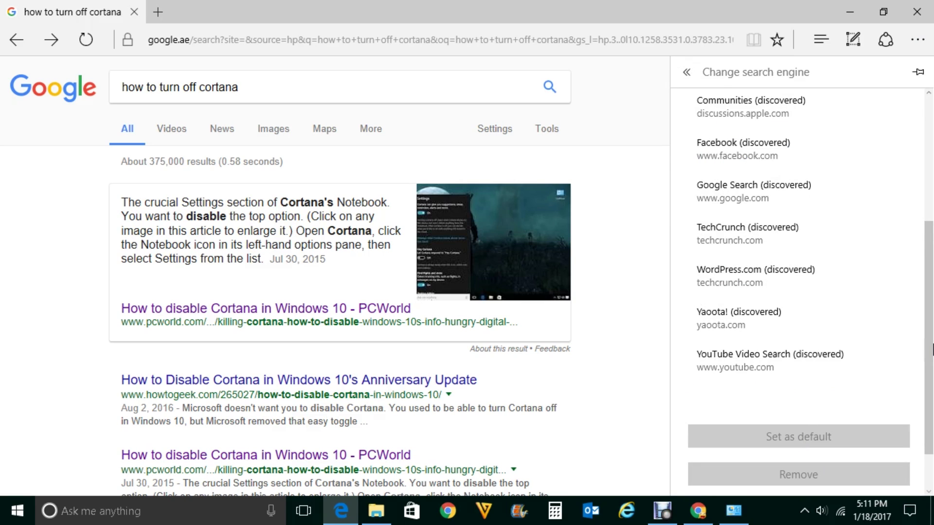
drag(932, 349, 928, 165)
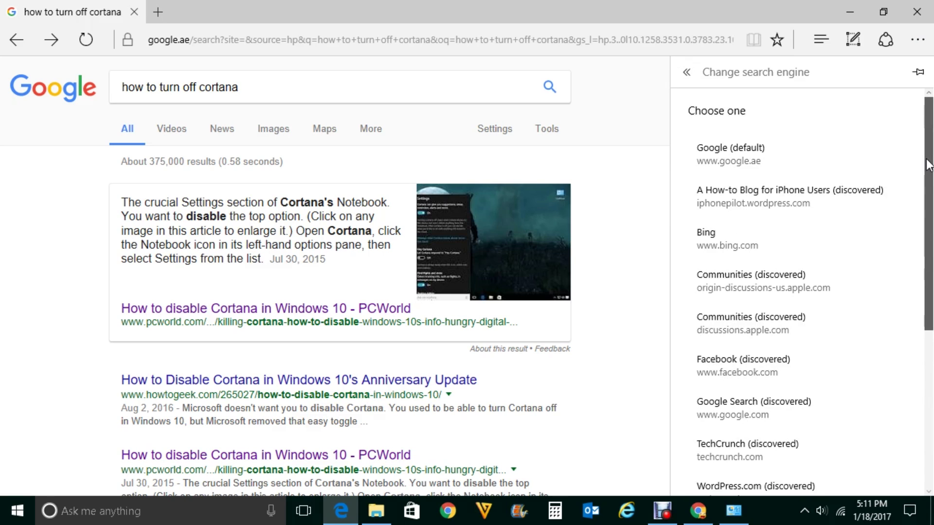